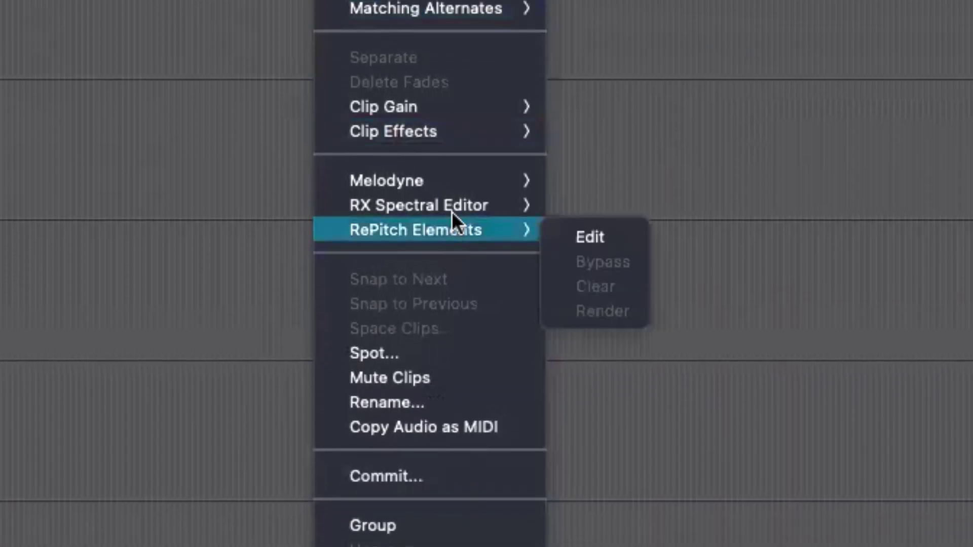
- Open the selected clip for editing in RX Spectral Editor and choose RX Spectral Editor as the Mysterion DX Finished track's plug-in
mouse_move(452, 205)
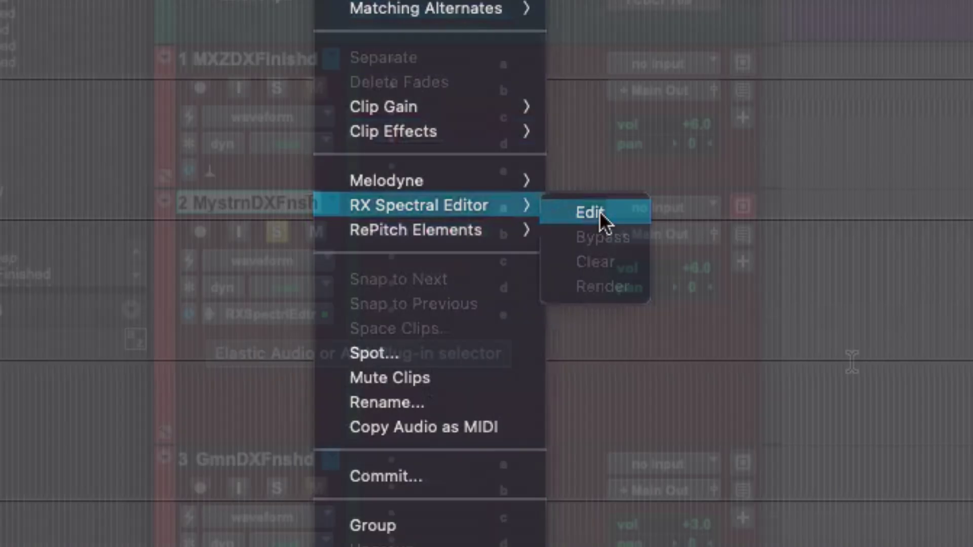
click(600, 212)
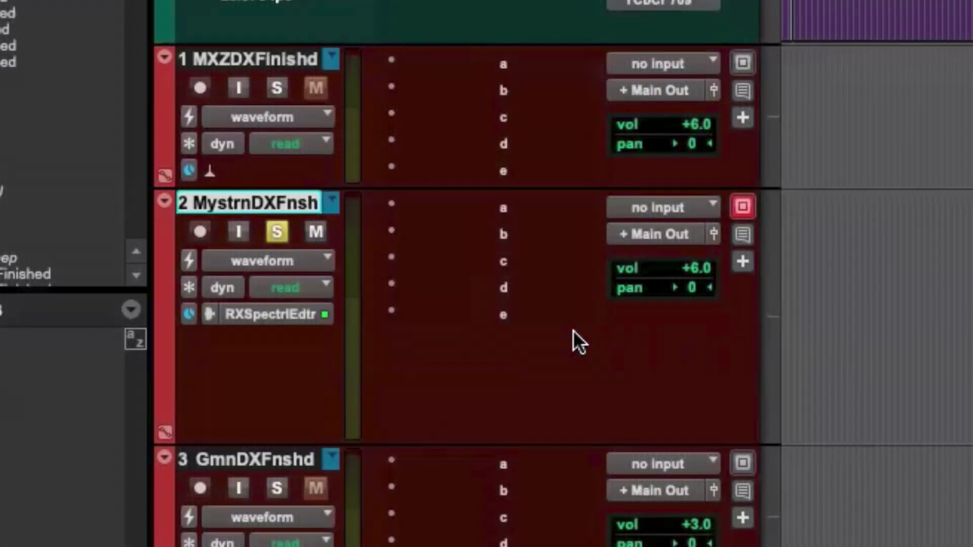
click(207, 313)
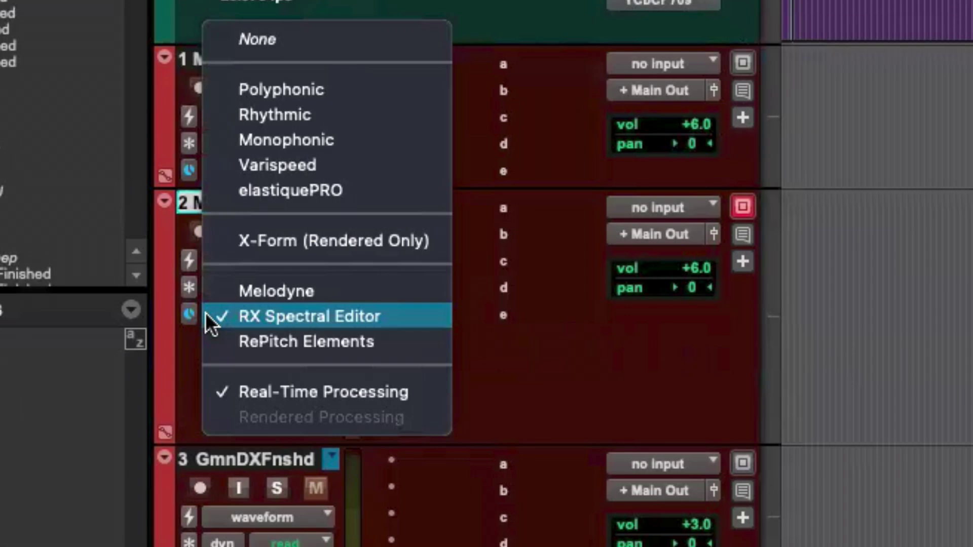
click(205, 315)
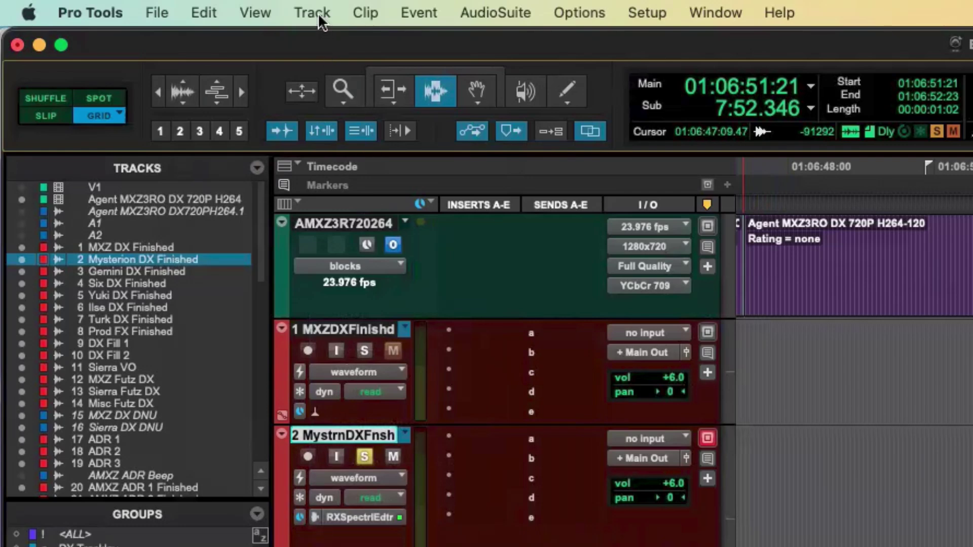
- Open the Mysterion DX Finished track for editing in RX Spectral Editor
click(318, 13)
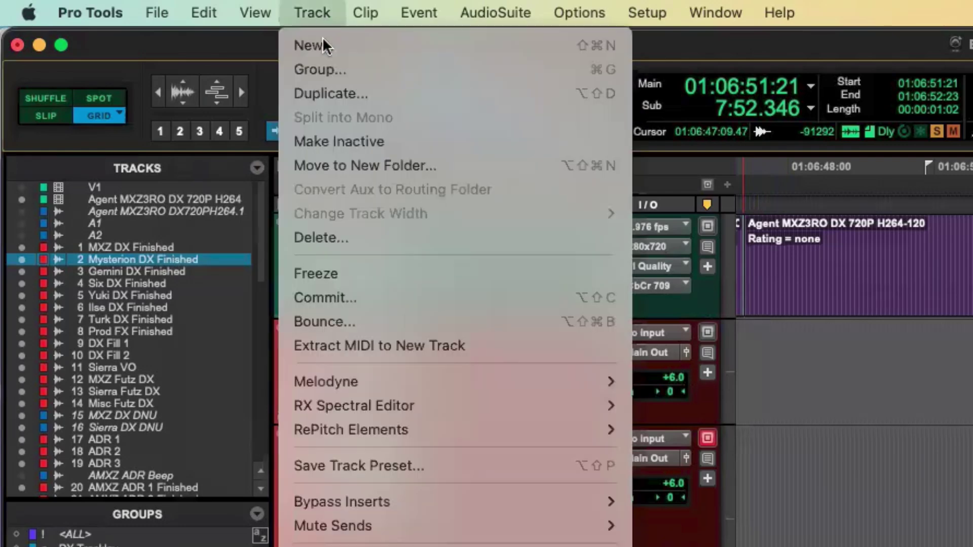
mouse_move(375, 410)
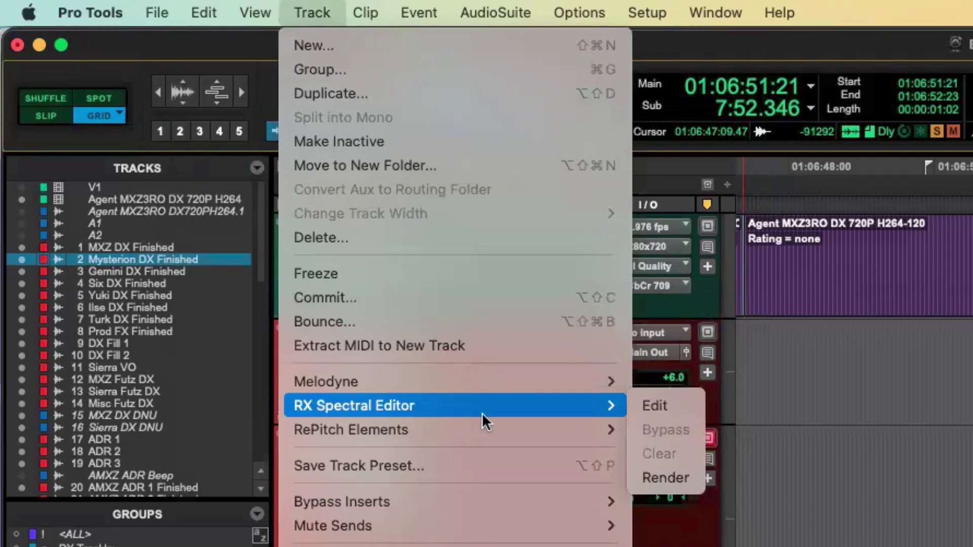
click(648, 403)
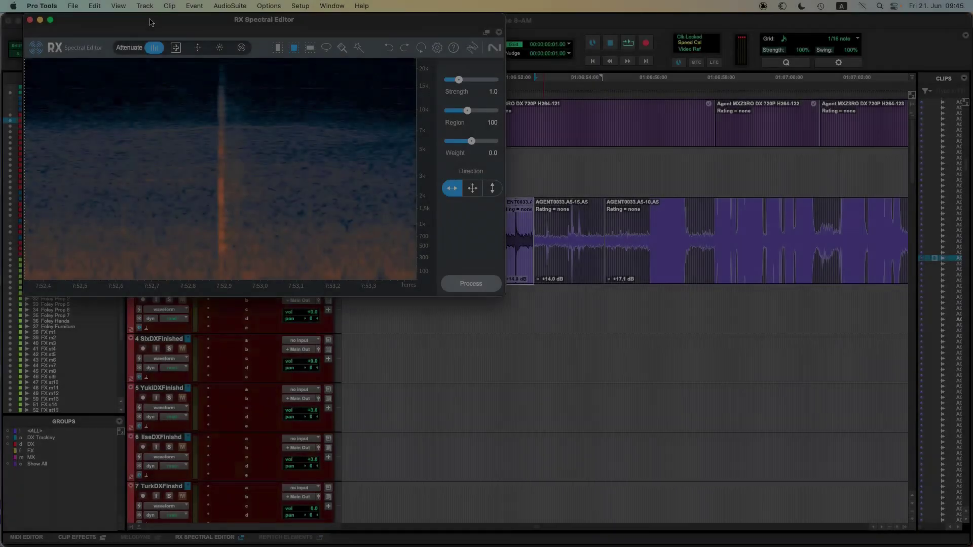
drag(221, 104, 357, 167)
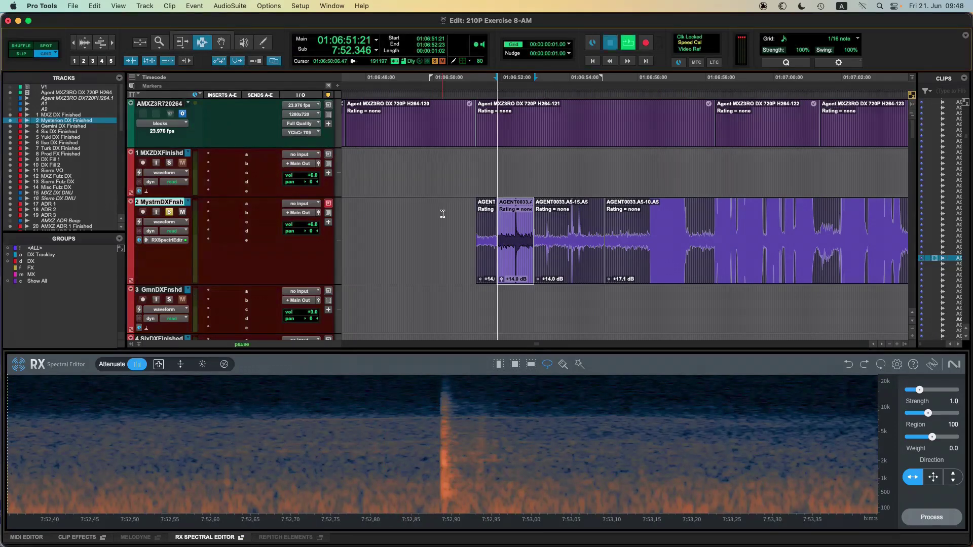
- Audition the selected clip, then lasso the click around 7:52.90 in the spectrogram and attenuate it
key(space)
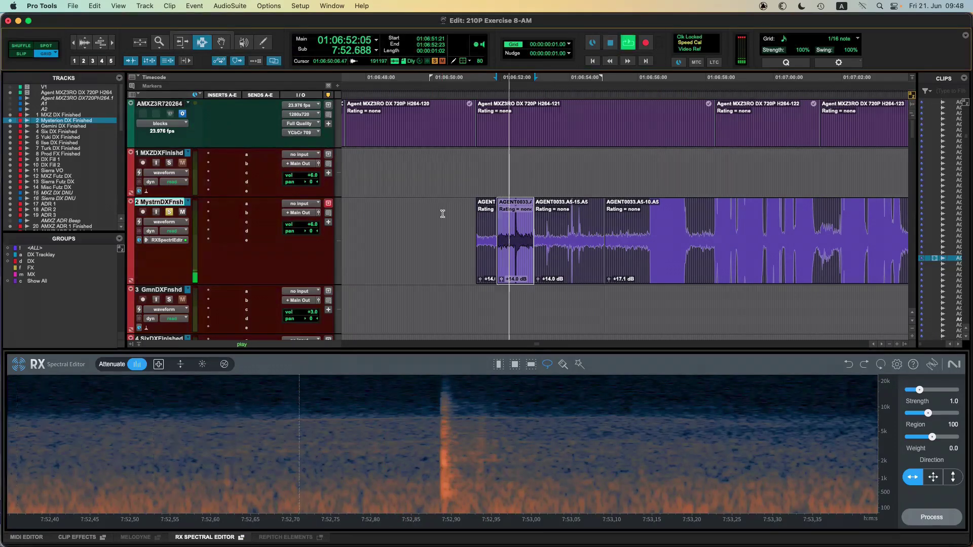
key(space)
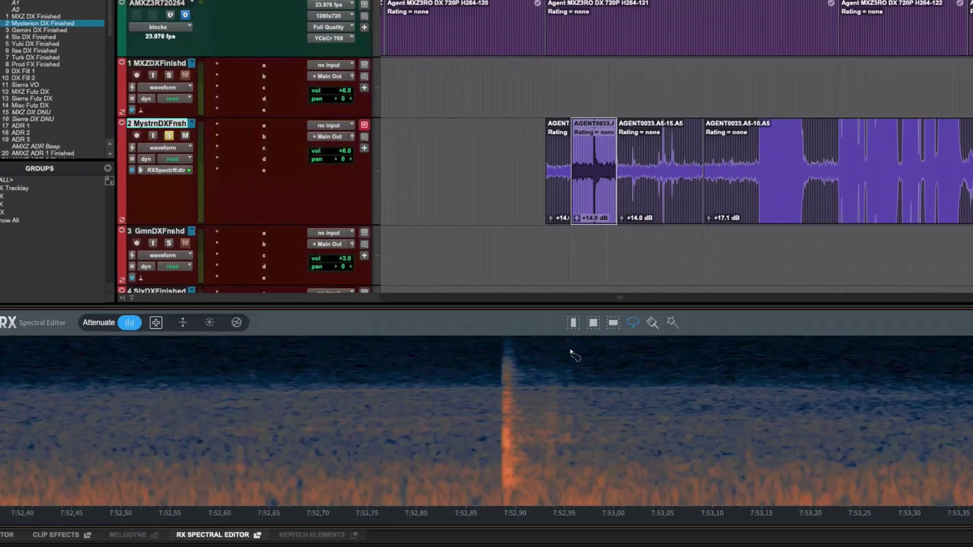
drag(494, 383, 473, 380)
mouse_move(598, 312)
mouse_down()
mouse_move(499, 353)
mouse_move(528, 455)
mouse_move(629, 441)
mouse_move(619, 313)
mouse_up()
drag(779, 232, 773, 228)
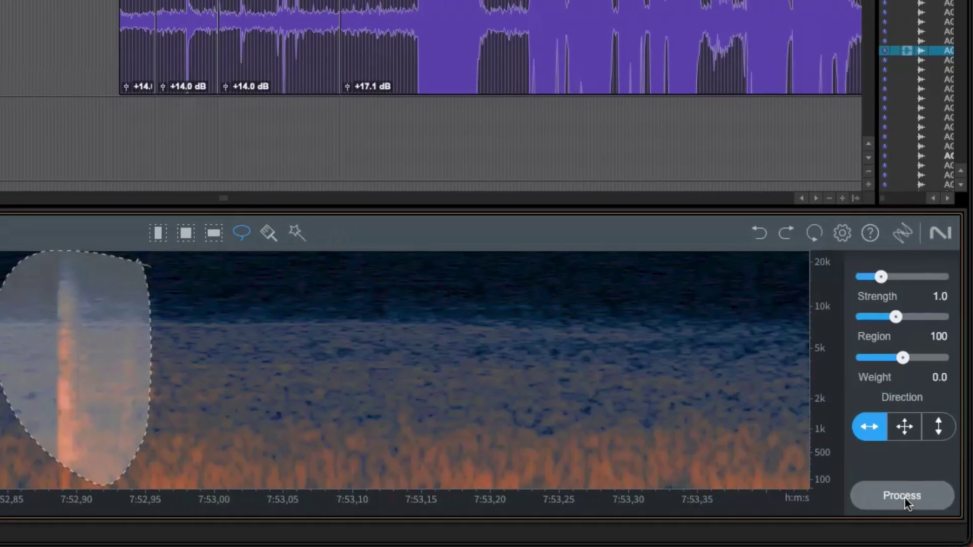
click(905, 497)
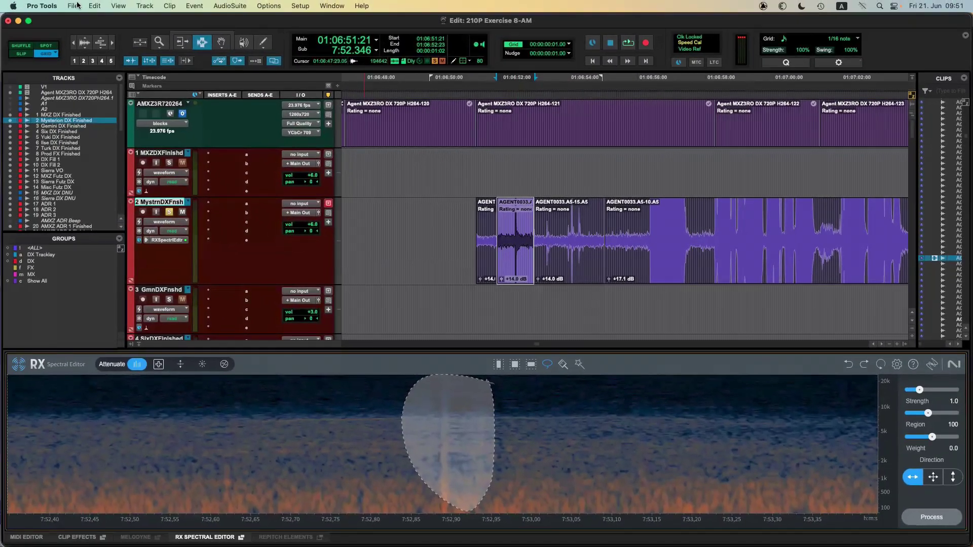
- Undo the clip edit made with RX Spectral Editor
click(88, 7)
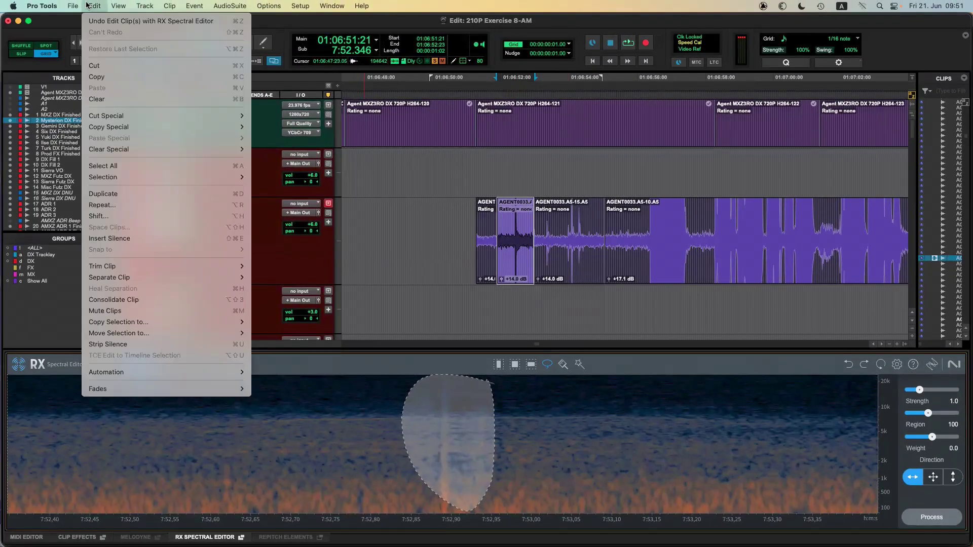
click(103, 22)
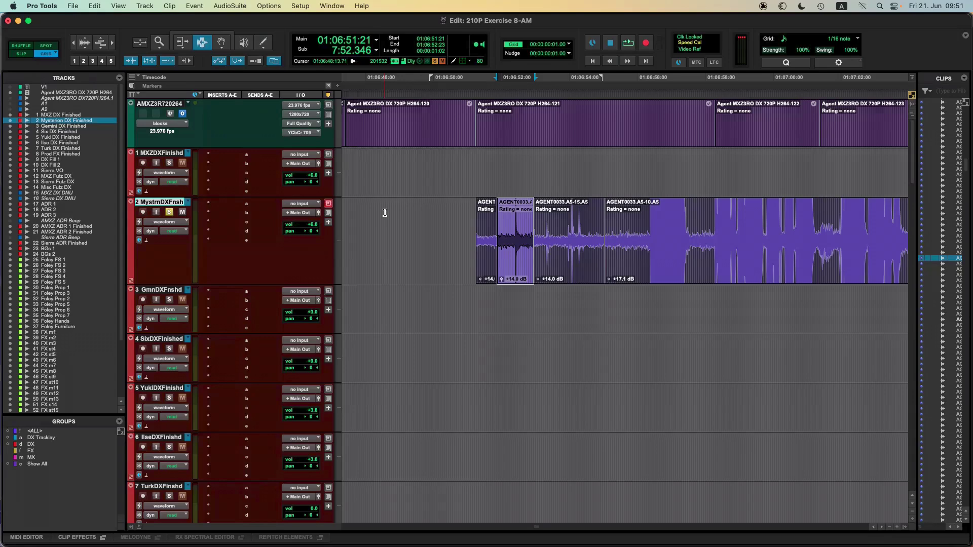
- Reopen the selected AGENT0033 clip on the Mysterion DX Finished track for editing in RX Spectral Editor
right_click(511, 244)
mouse_move(568, 393)
click(602, 393)
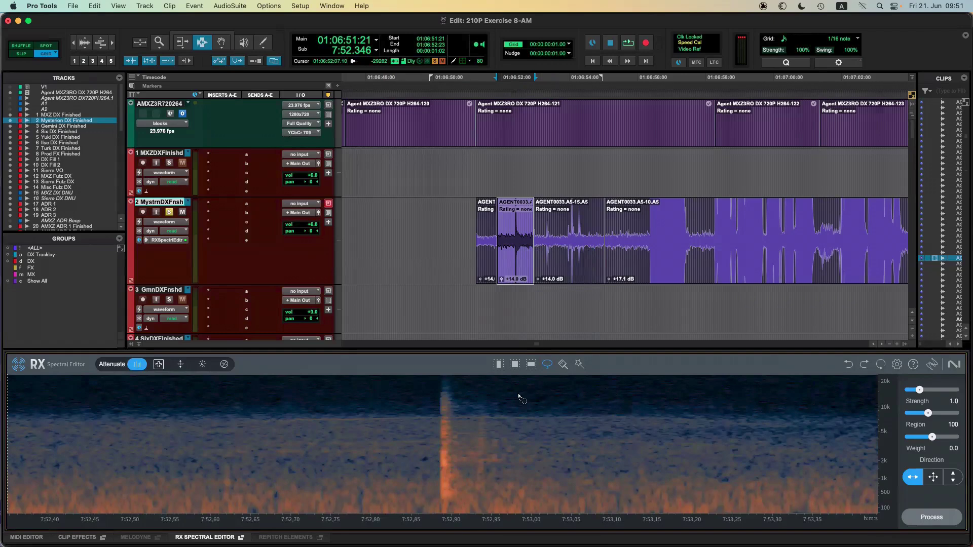
- Lasso the click around 7:52.90, attenuate it at strength 2.1 and audition the clip
mouse_move(491, 396)
mouse_down()
mouse_move(430, 513)
mouse_move(487, 379)
mouse_up()
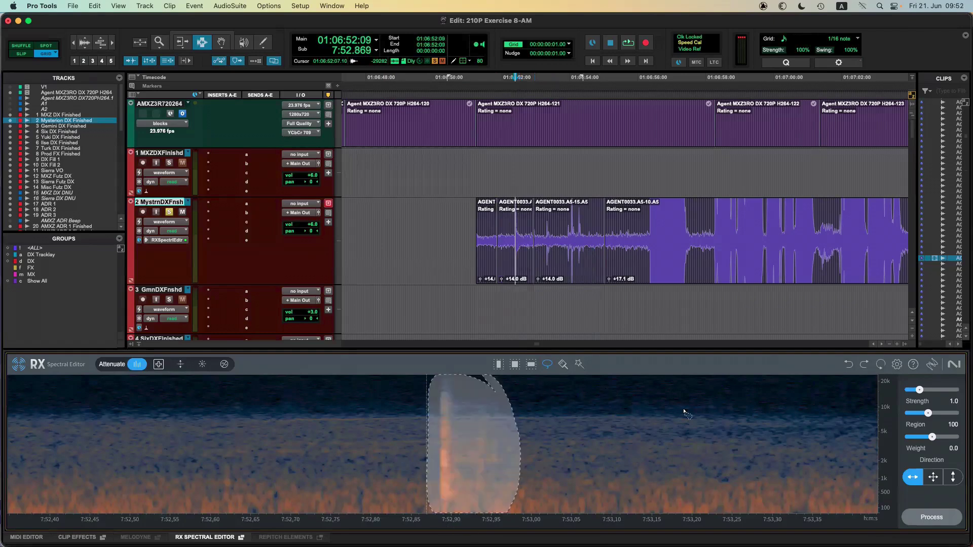
drag(919, 390, 934, 390)
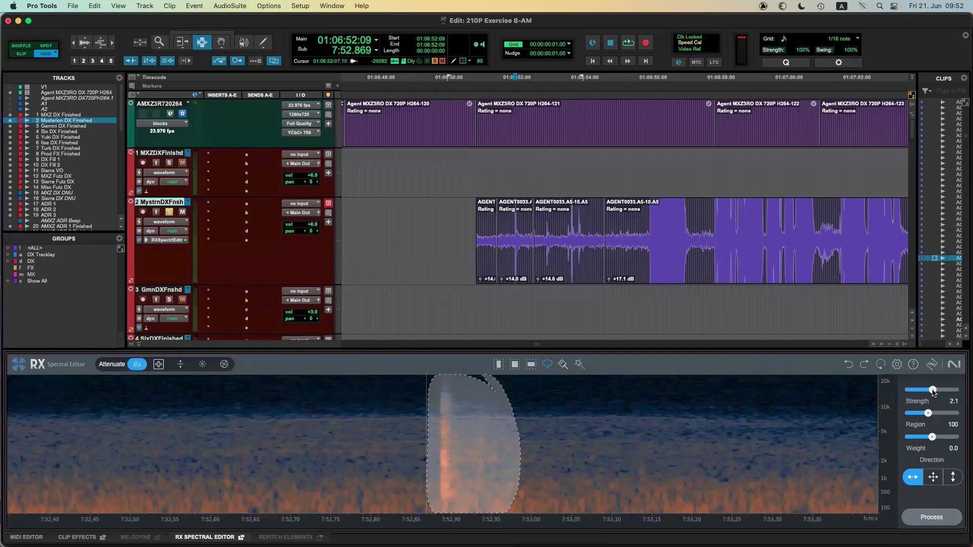
click(934, 521)
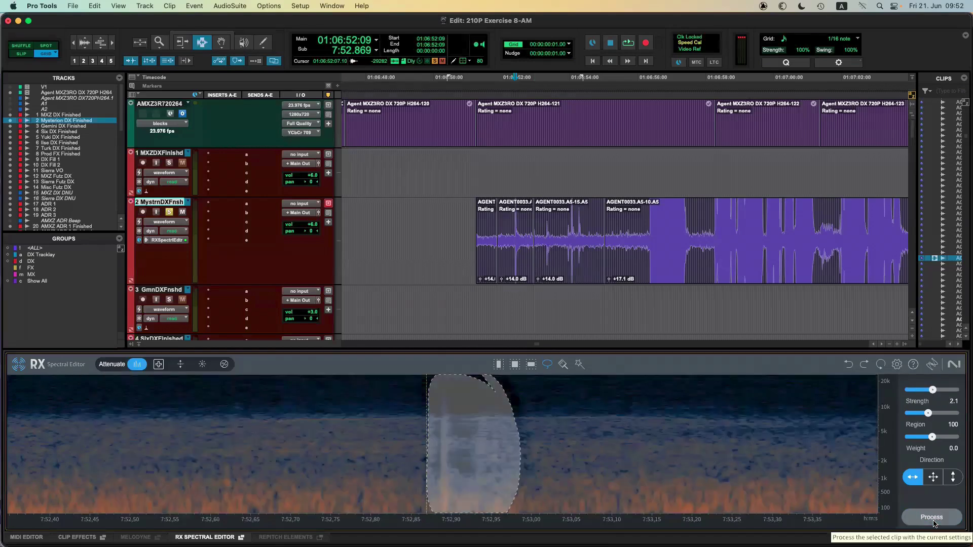
key(space)
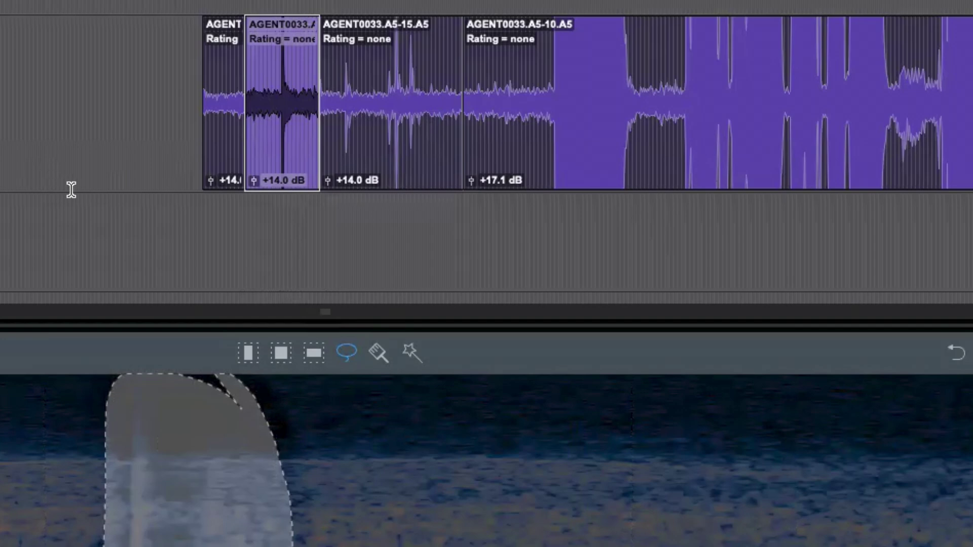
- Examine the clip's RX Spectral Editor options, including Render, and the plug-in choices of the Mysterion DX Finished track
right_click(273, 132)
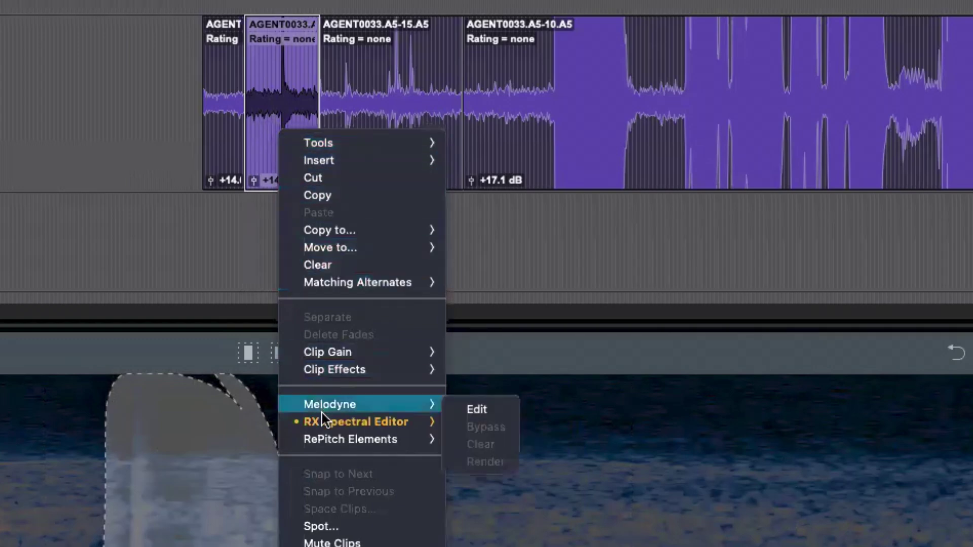
mouse_move(323, 425)
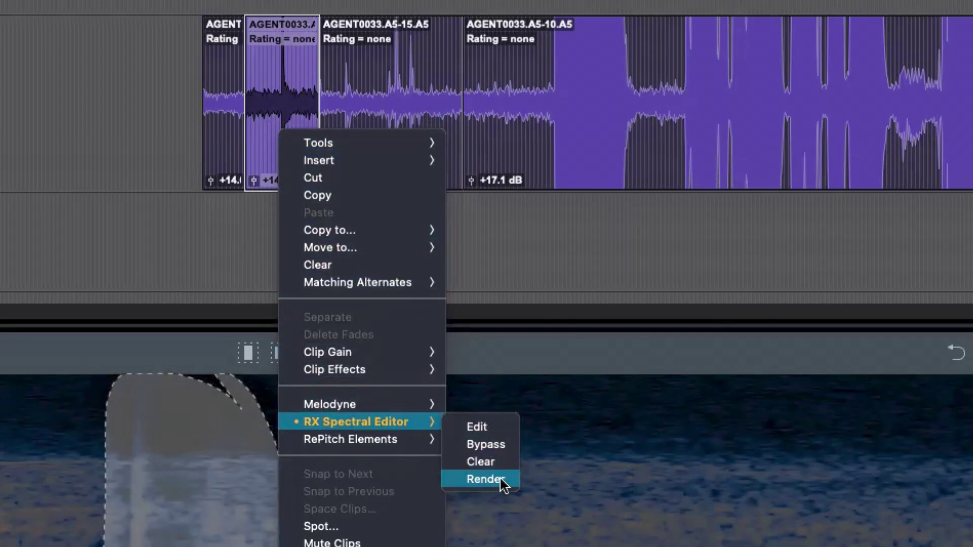
click(298, 194)
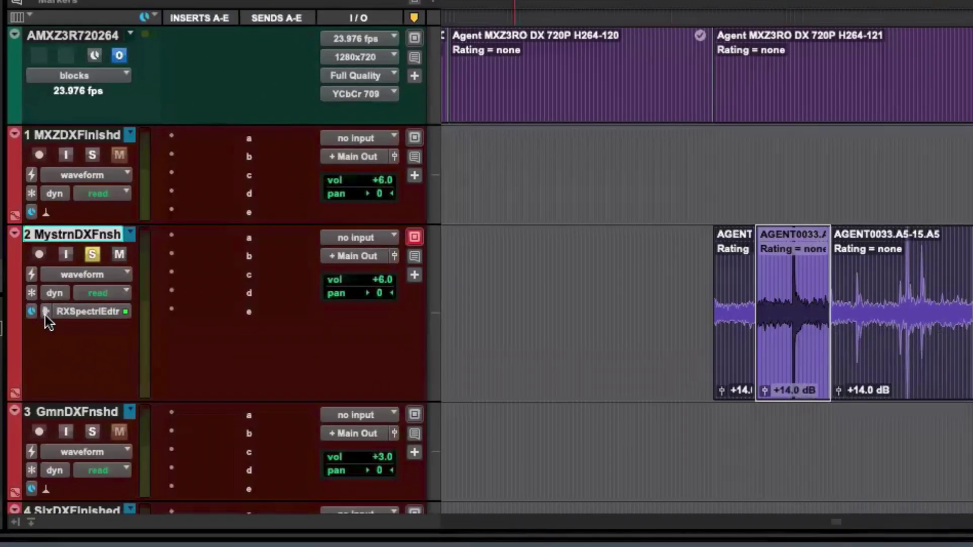
click(46, 313)
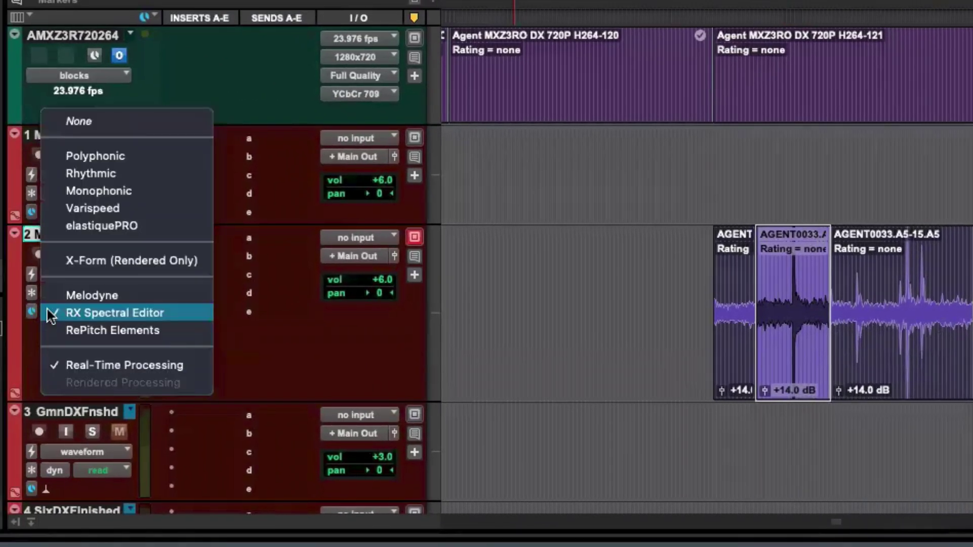
click(107, 121)
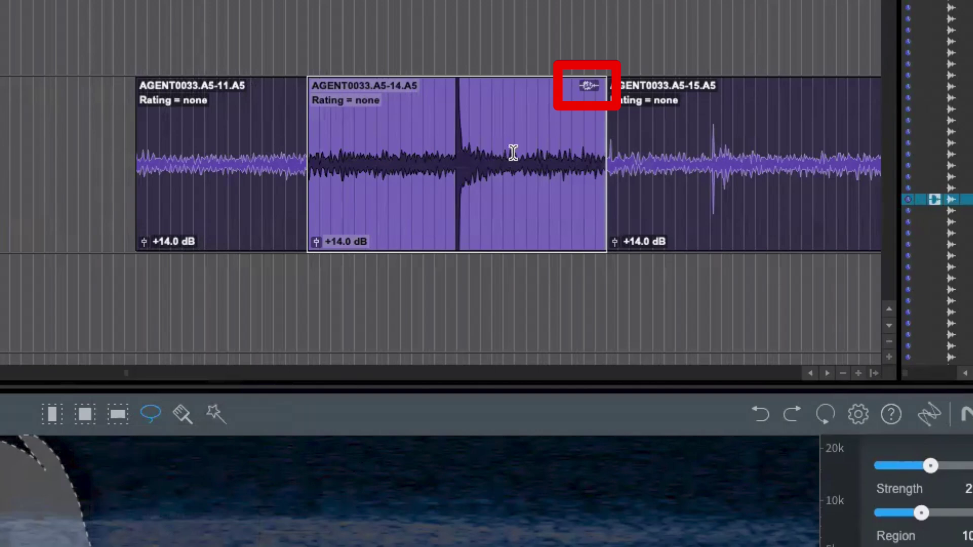
right_click(489, 159)
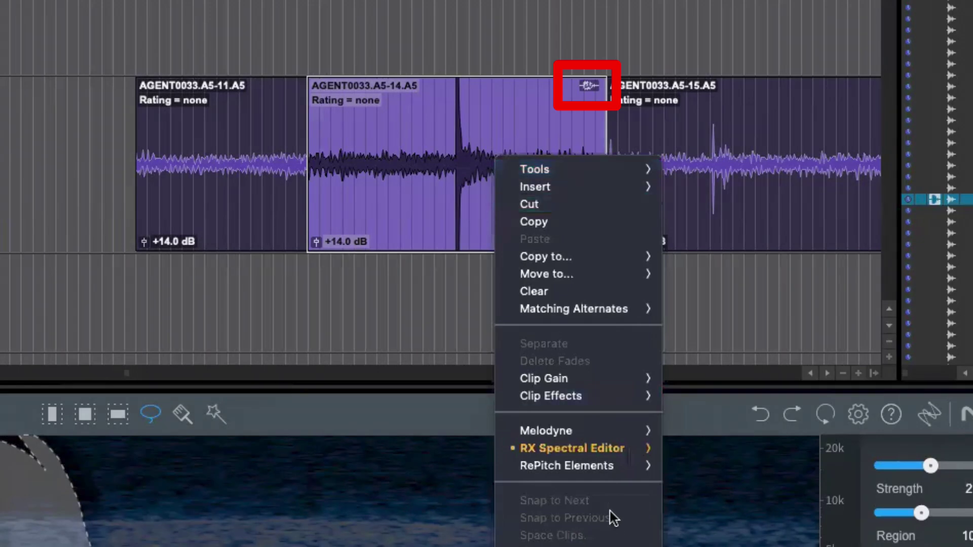
mouse_move(623, 450)
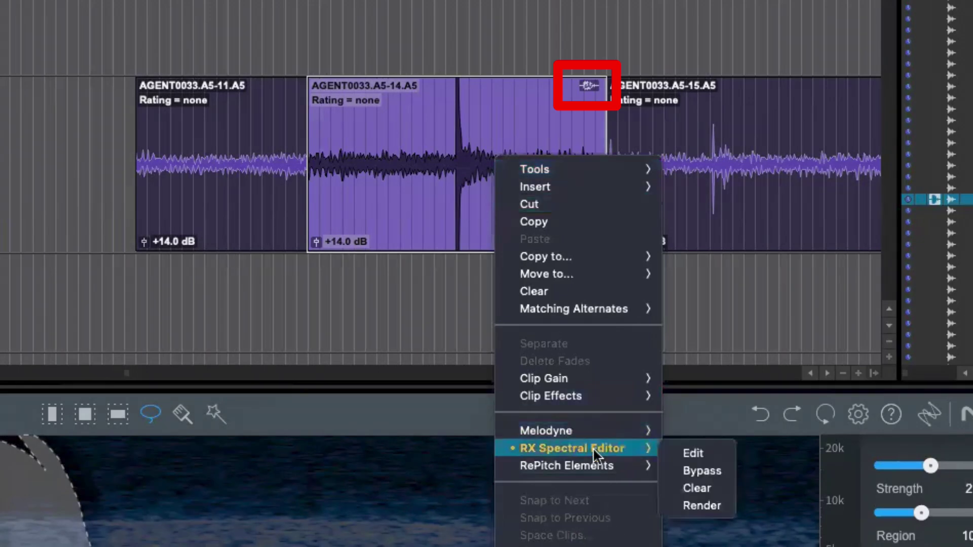
click(716, 511)
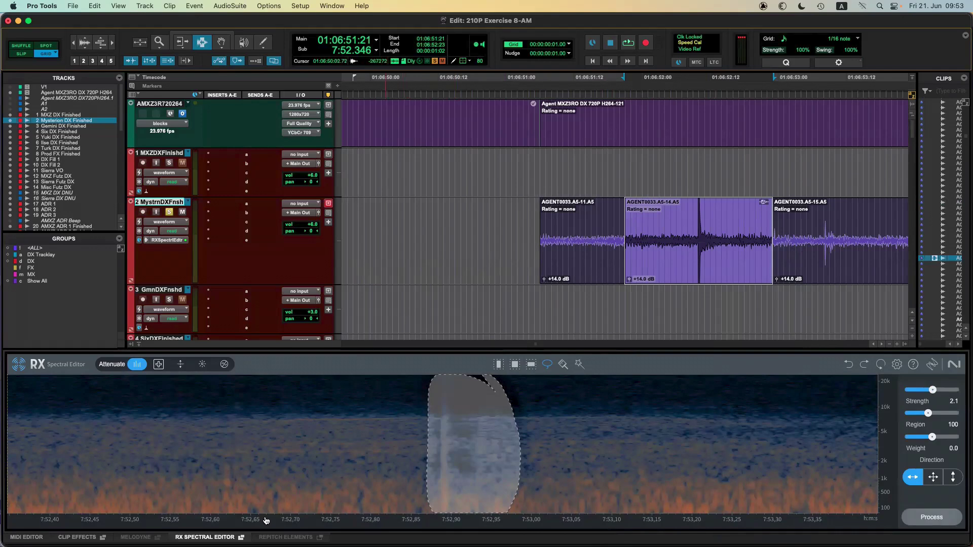
- Detach RX Spectral Editor from the Edit window into a separate floating window
click(241, 537)
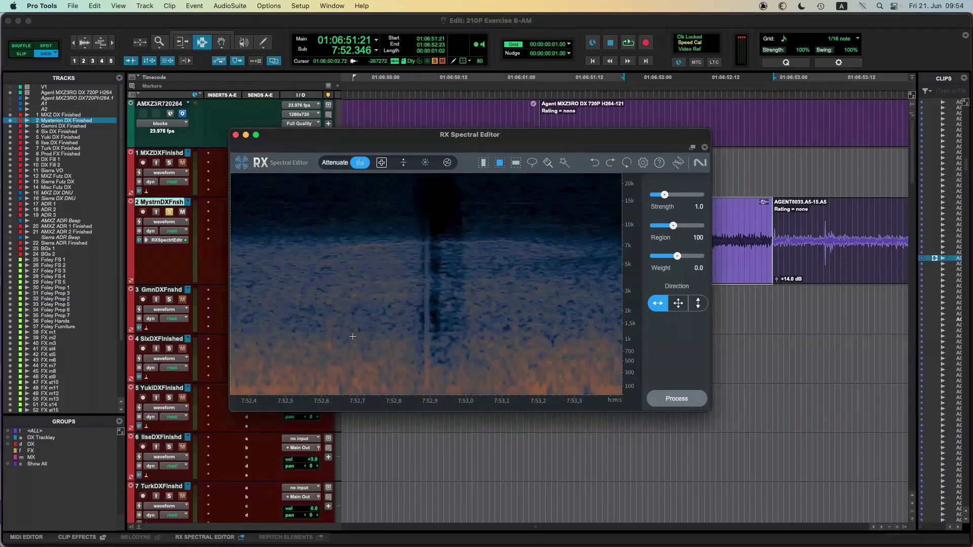
key(super+w)
key(alt+super+r)
key(ctrl+alt+super+w)
key(ctrl+alt+super+w)
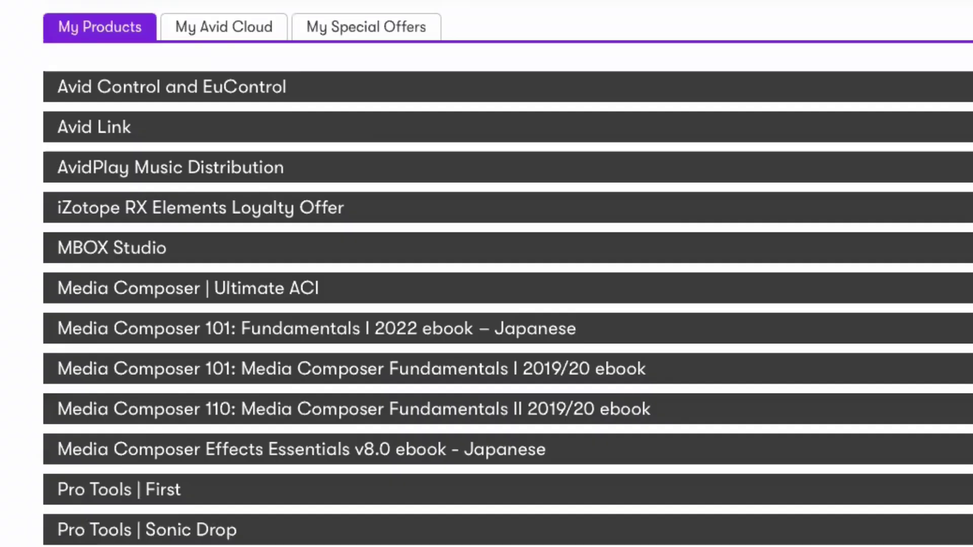
- In the Avid account's product list, show Pro Tools Ultimate's software download links and product details, and expand the SynchroArts section
scroll(327, 81, down, 10)
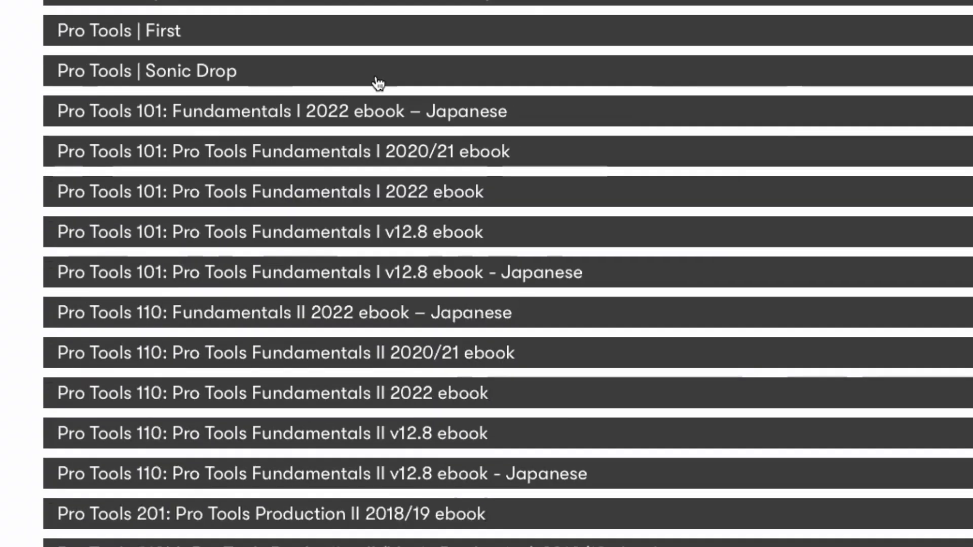
scroll(380, 83, down, 2)
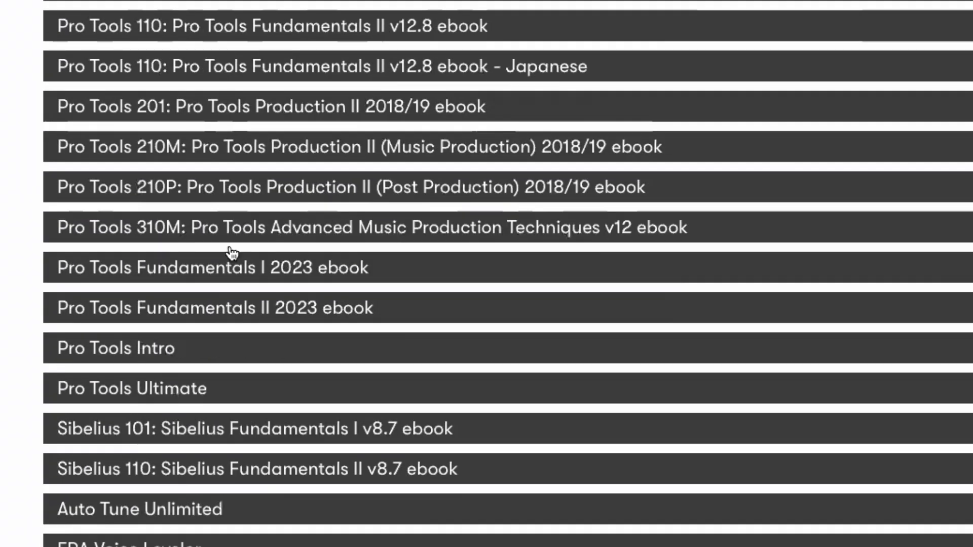
click(160, 388)
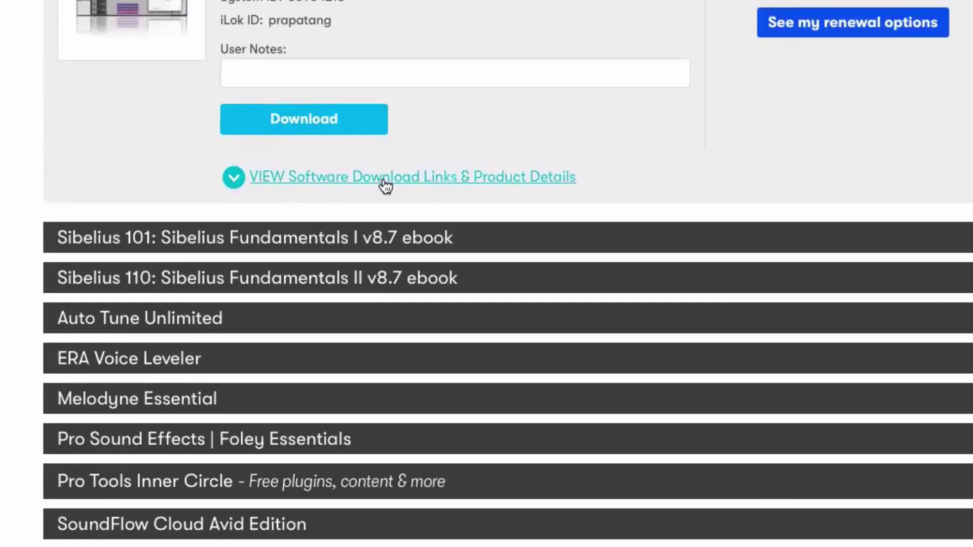
click(385, 382)
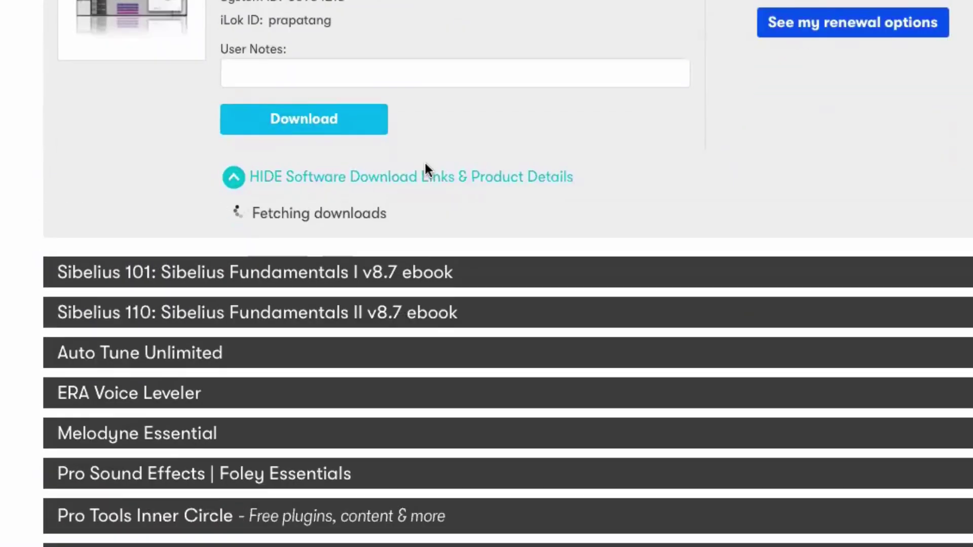
scroll(426, 161, down, 10)
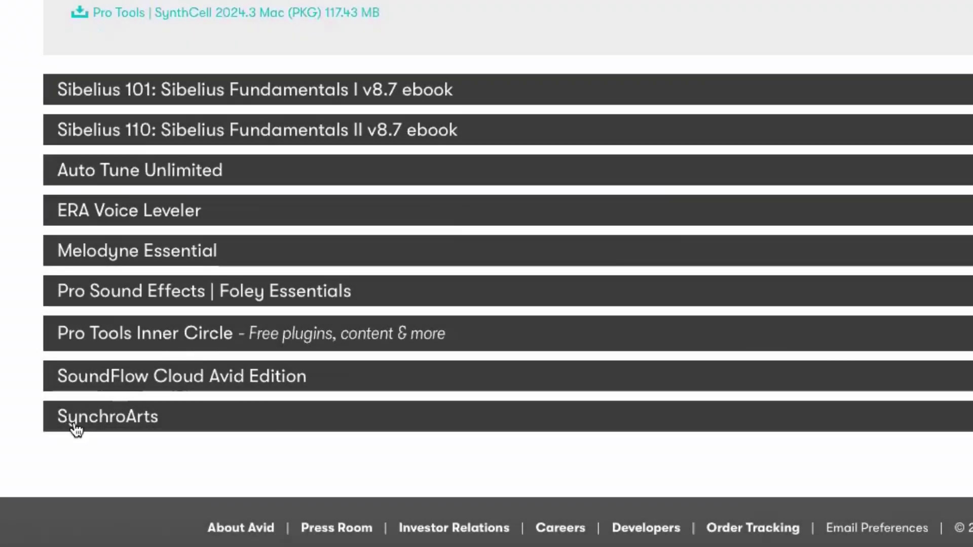
click(131, 419)
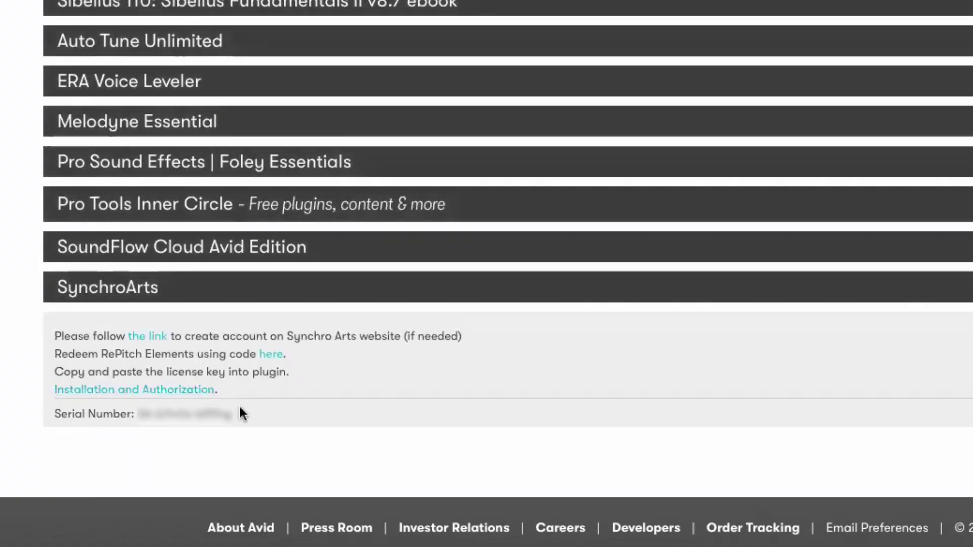
- Select the SynchroArts serial number in the Avid account and submit it as the RePitch Elements license
drag(235, 415, 135, 415)
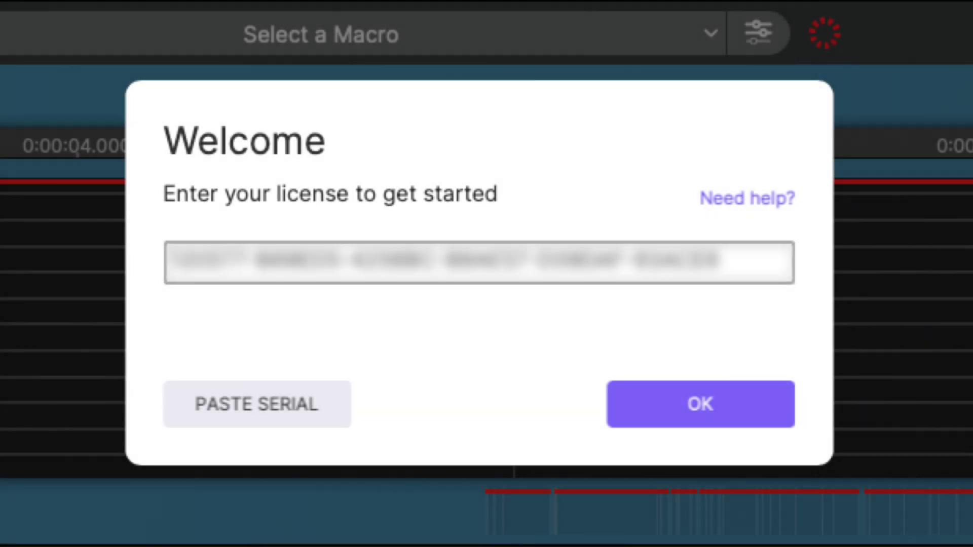
key(Return)
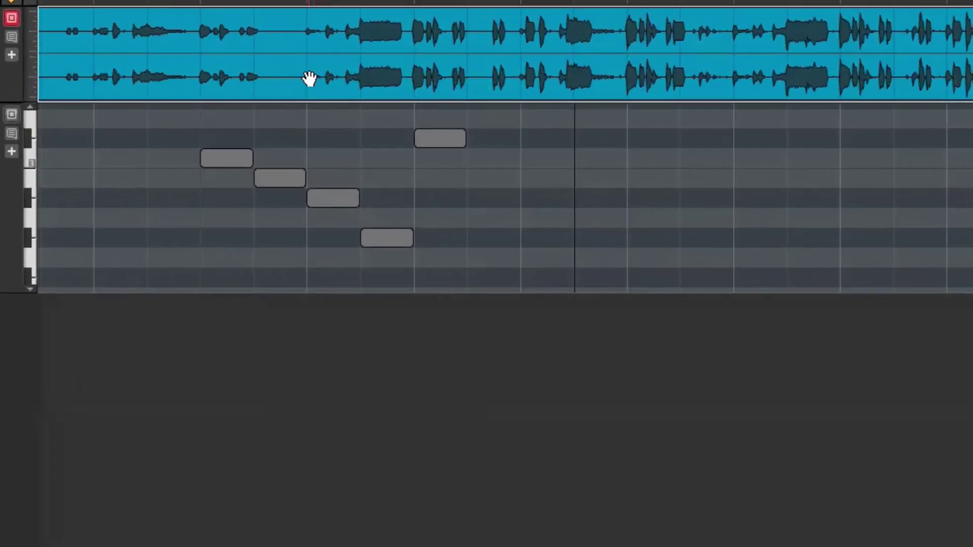
- Open the Umeboshi Funk clip for editing in RePitch Elements and shift its first note, near 0:00:03, down in pitch
right_click(309, 79)
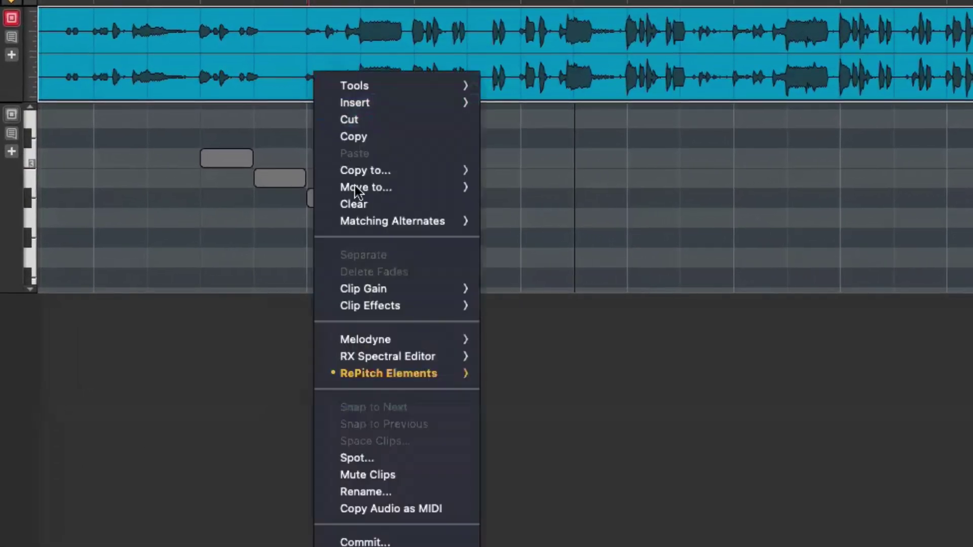
mouse_move(428, 372)
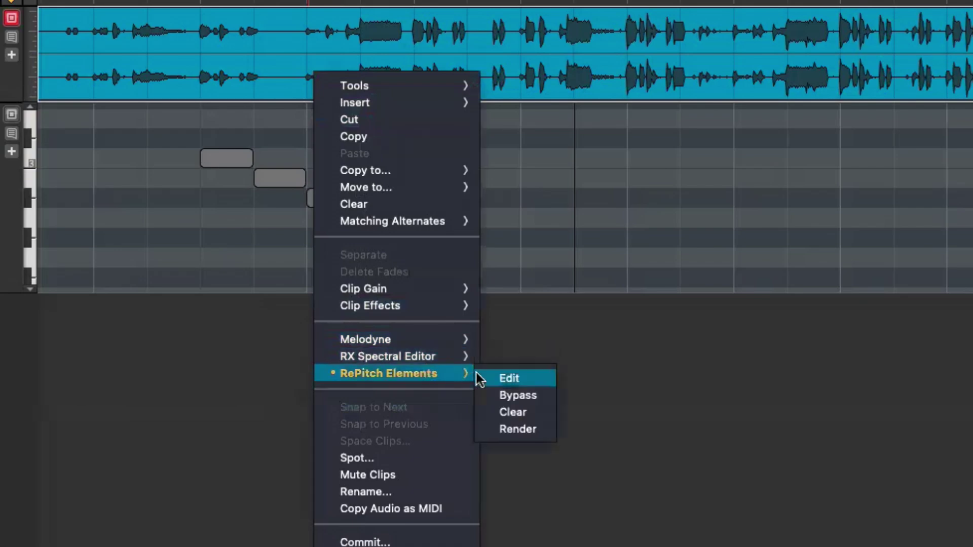
click(510, 379)
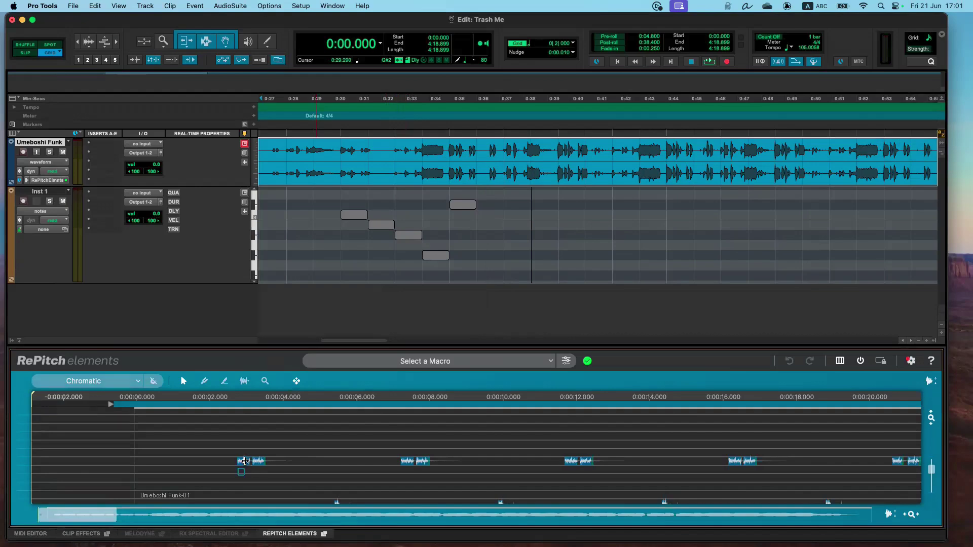
drag(246, 460, 259, 481)
scroll(396, 451, down, 5)
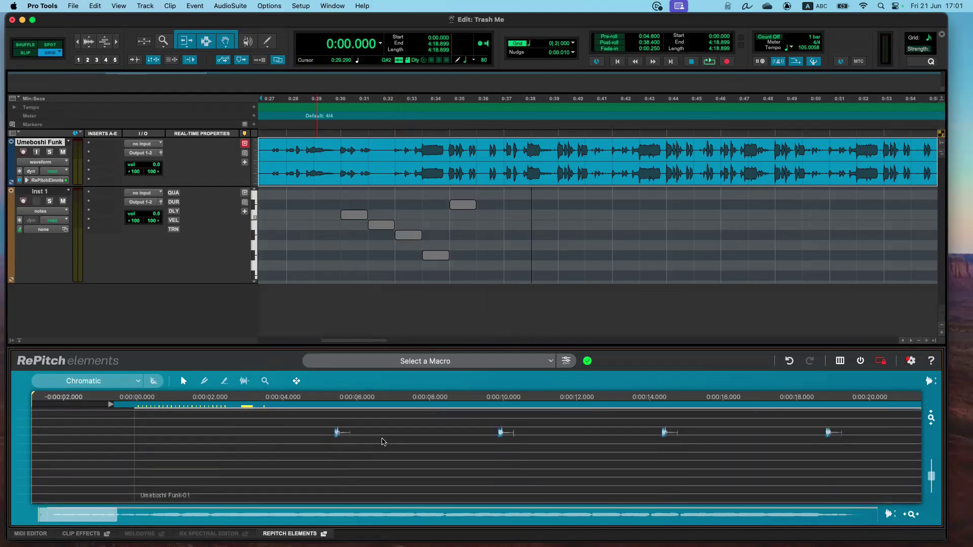